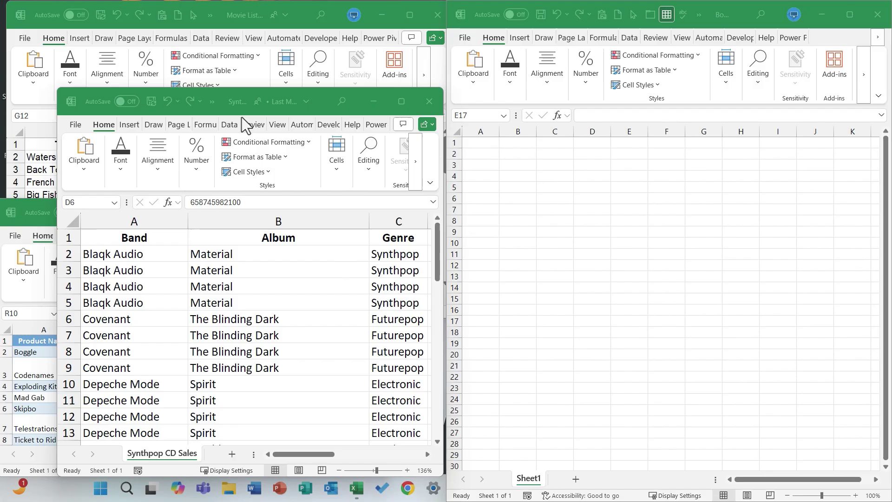
# Move the Synthpop CD Sales window aside and bring the Movie List, 2021 as Table and Book1 windows forward.
pyautogui.moveTo(272, 100); pyautogui.dragTo(308, 108)
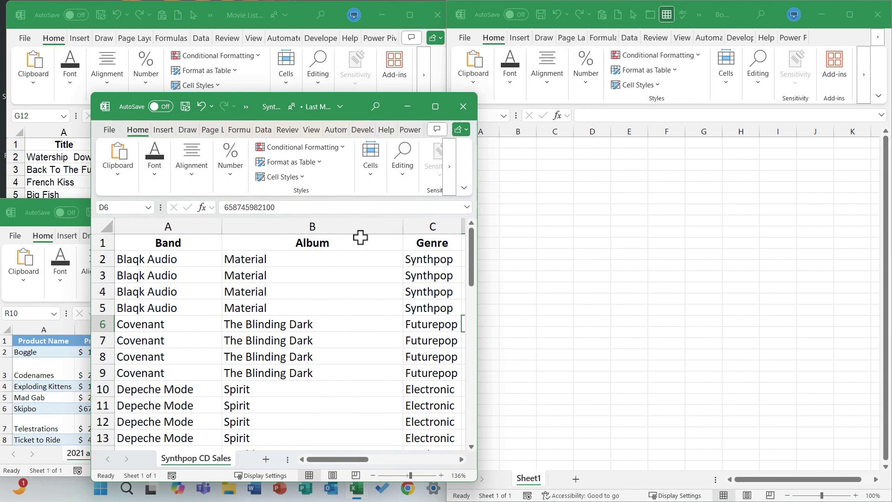
pyautogui.click(70, 193)
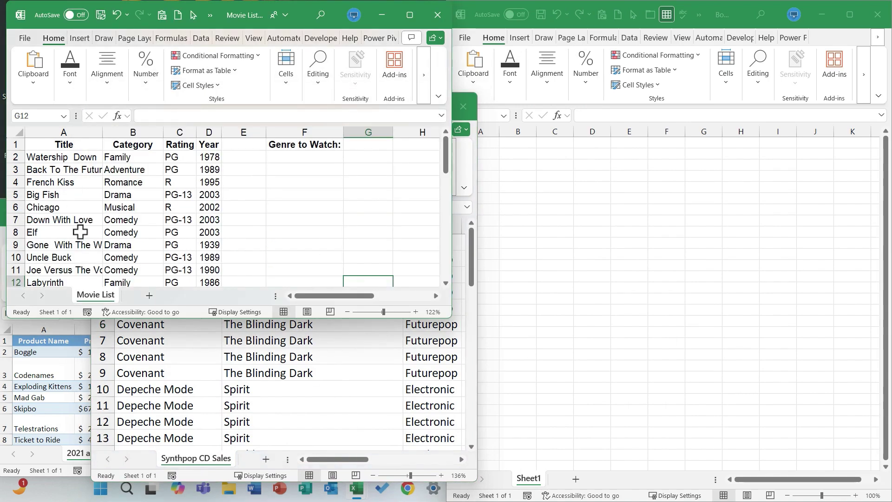
pyautogui.click(54, 378)
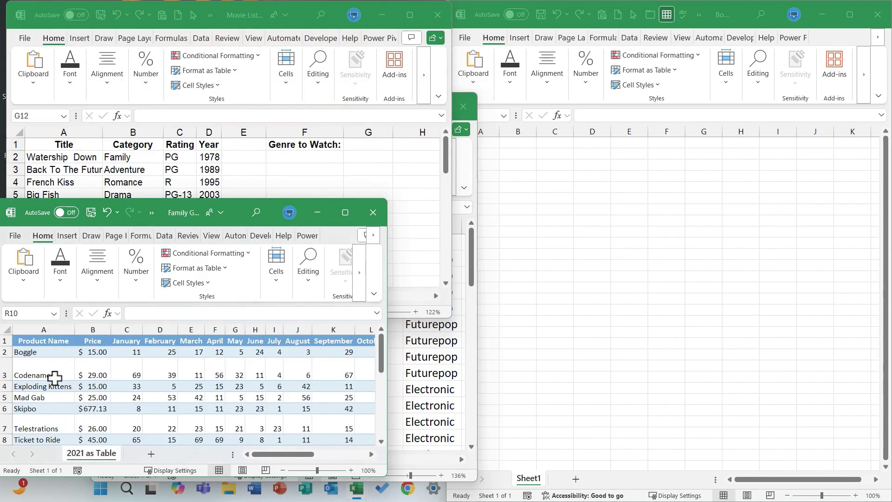
pyautogui.click(569, 210)
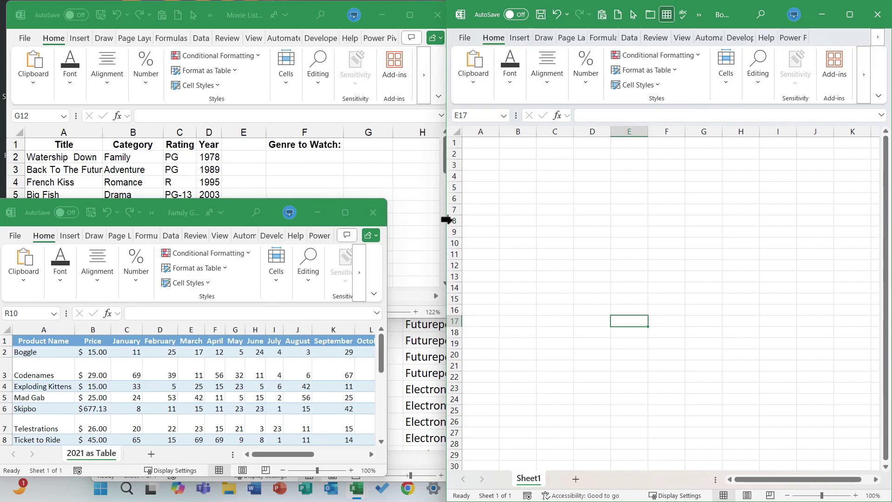
pyautogui.moveTo(345, 219)
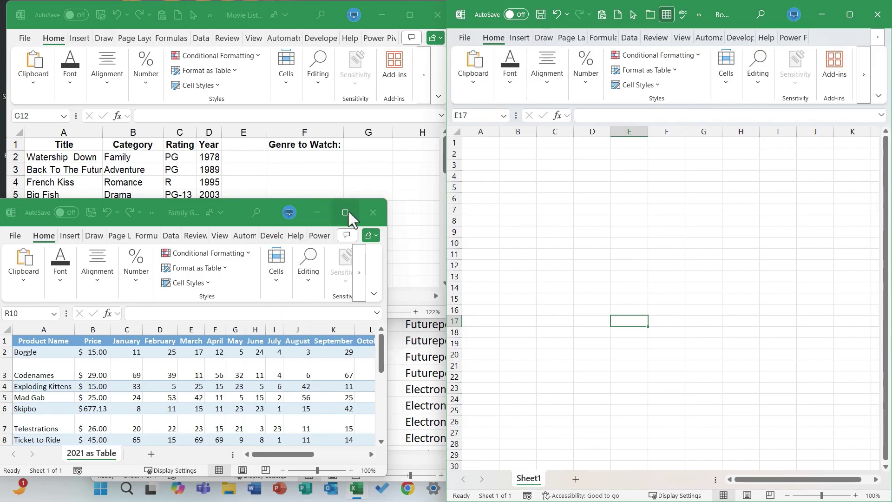
# Maximize the Family Games workbook and copy its 2021 as Table sheet into Book1 with Create a copy ticked.
pyautogui.click(346, 213)
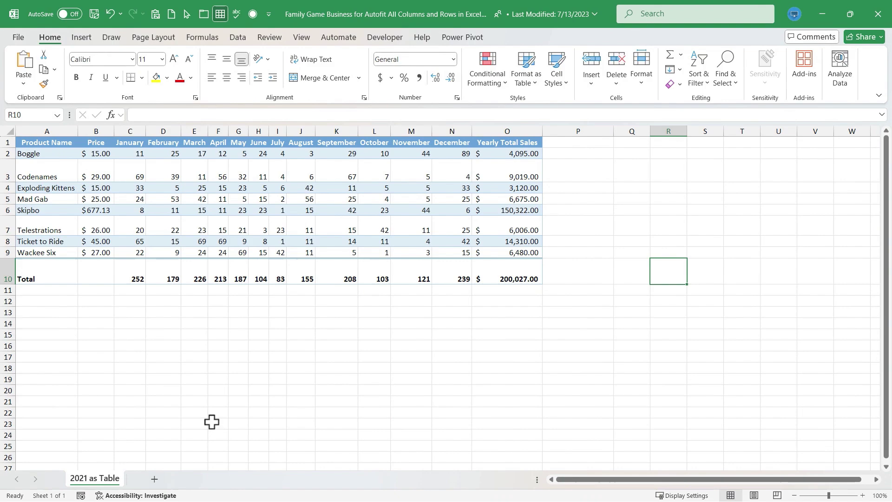
pyautogui.rightClick(117, 483)
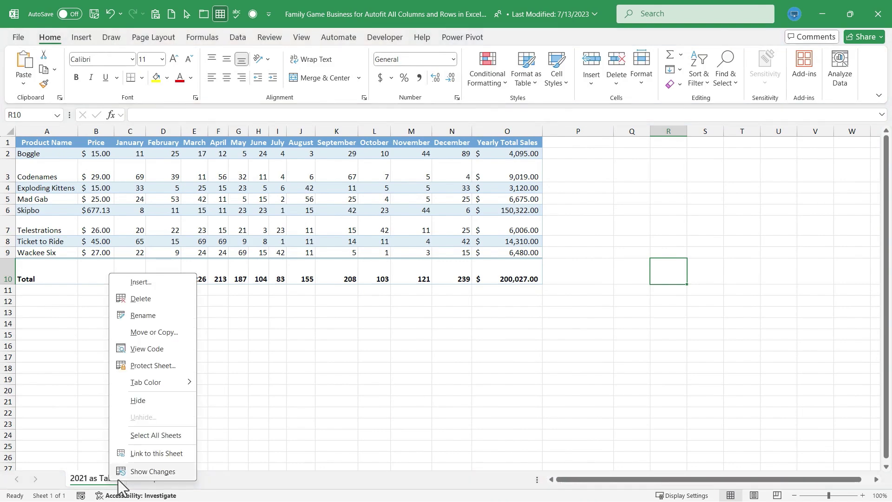
pyautogui.click(179, 333)
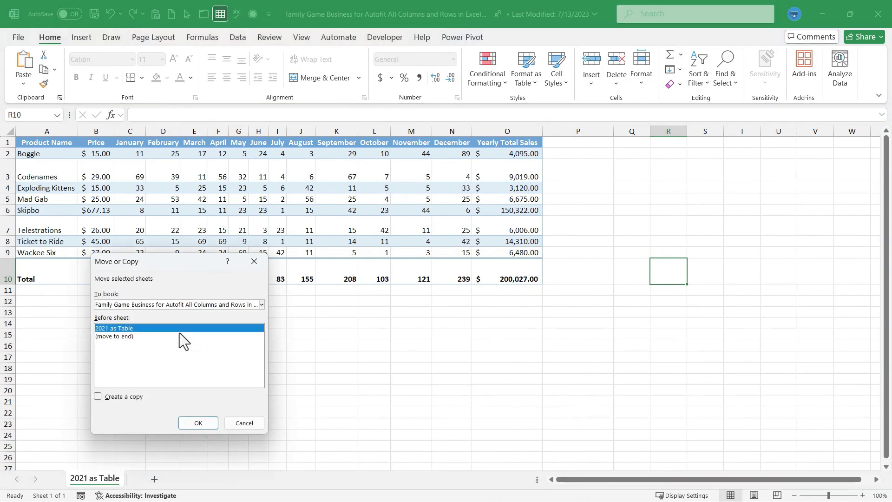
pyautogui.click(97, 396)
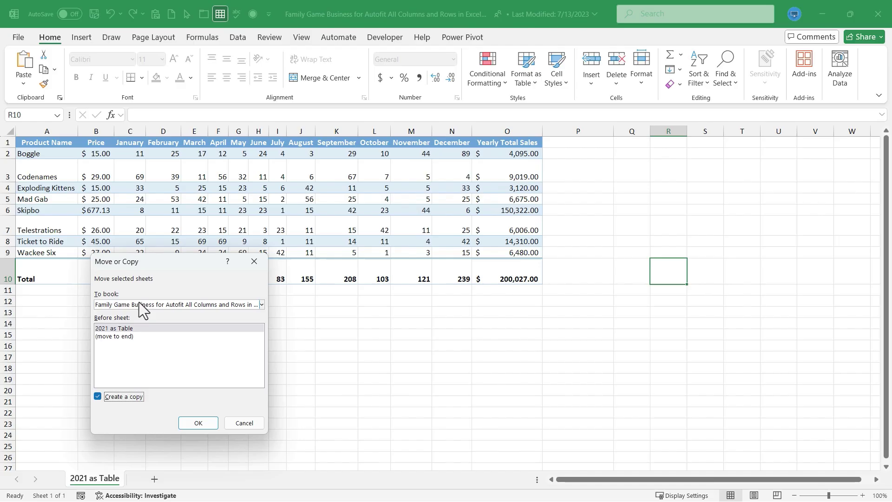
pyautogui.click(255, 307)
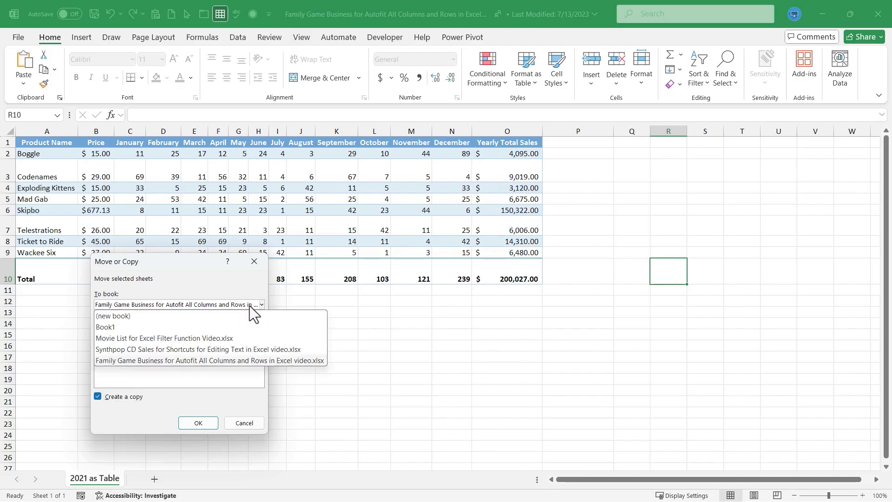
pyautogui.click(142, 327)
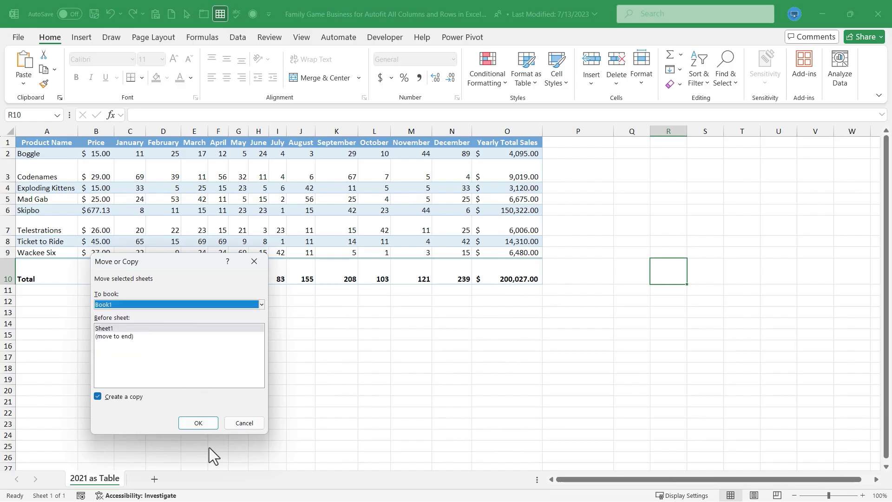
pyautogui.click(195, 424)
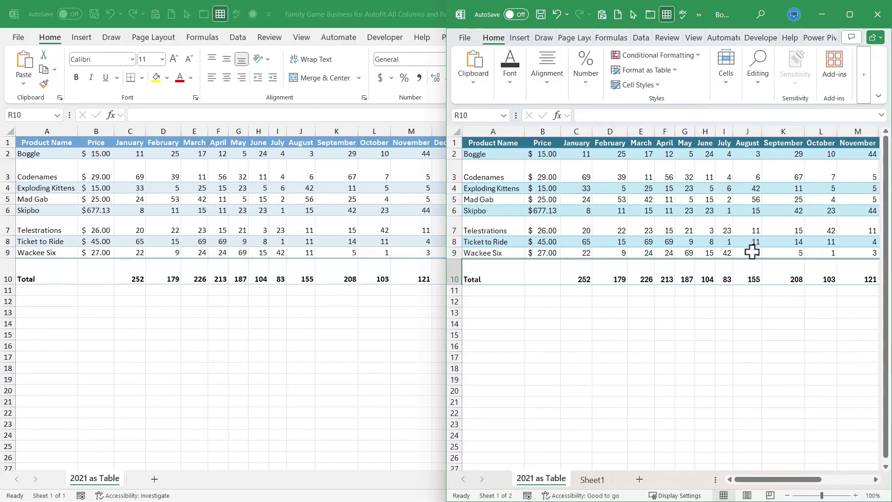
# Check Book1's Sheet1 and 2021 as Table tabs, then close Family Game Business without saving.
pyautogui.click(592, 478)
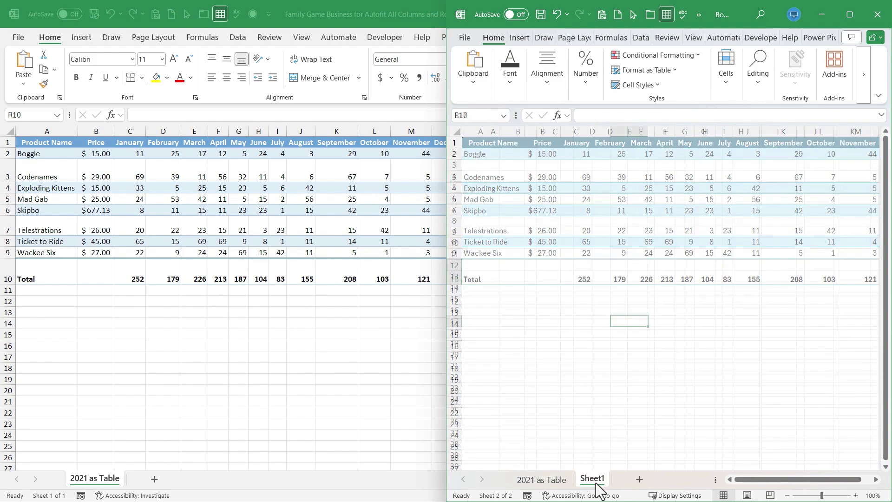
pyautogui.click(541, 479)
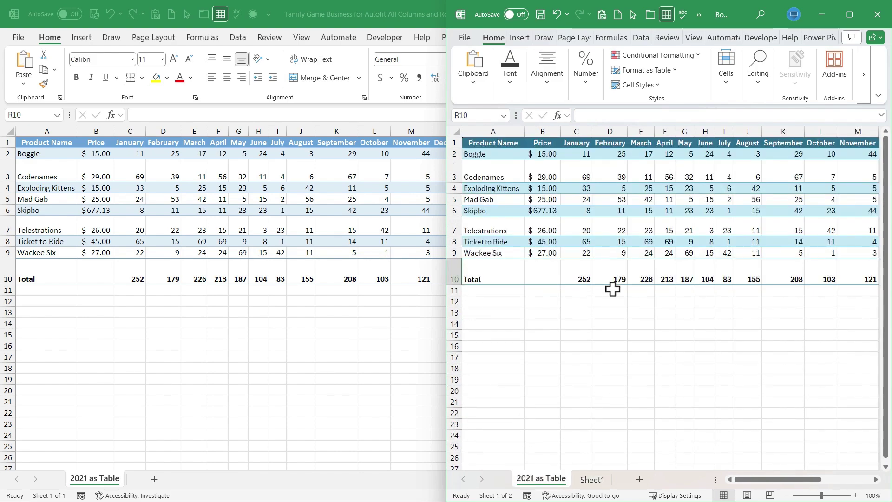
pyautogui.click(878, 12)
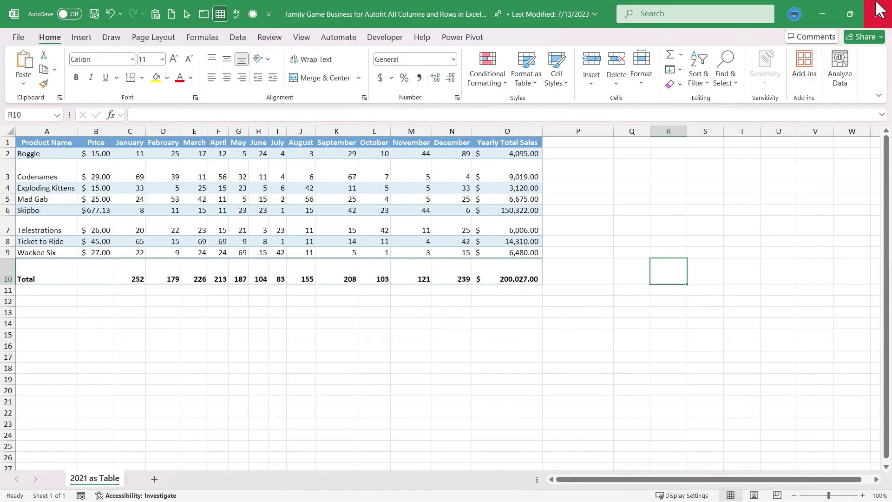
pyautogui.click(877, 14)
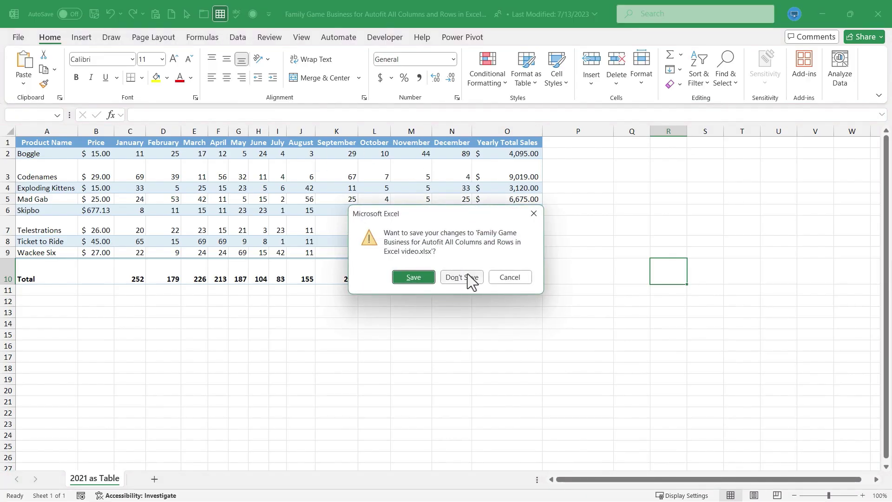
pyautogui.click(470, 280)
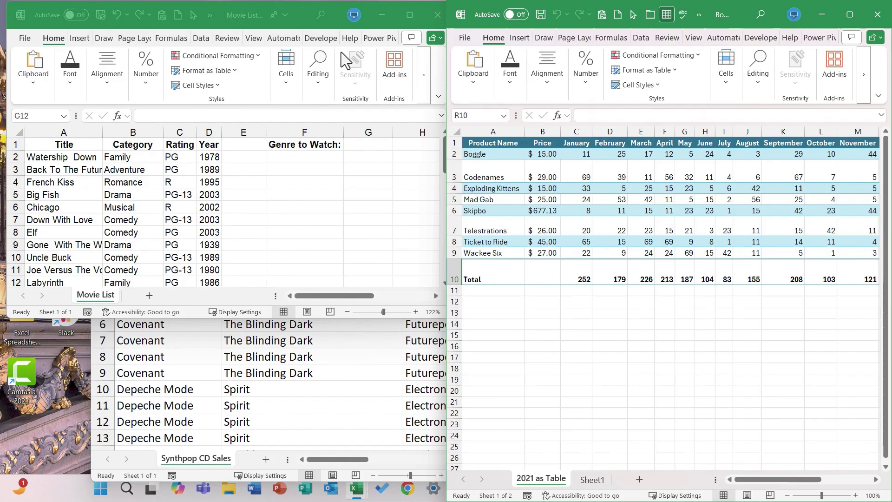
# Maximize the Movie List workbook and copy its sheet into Book1 with Create a copy ticked.
pyautogui.click(409, 12)
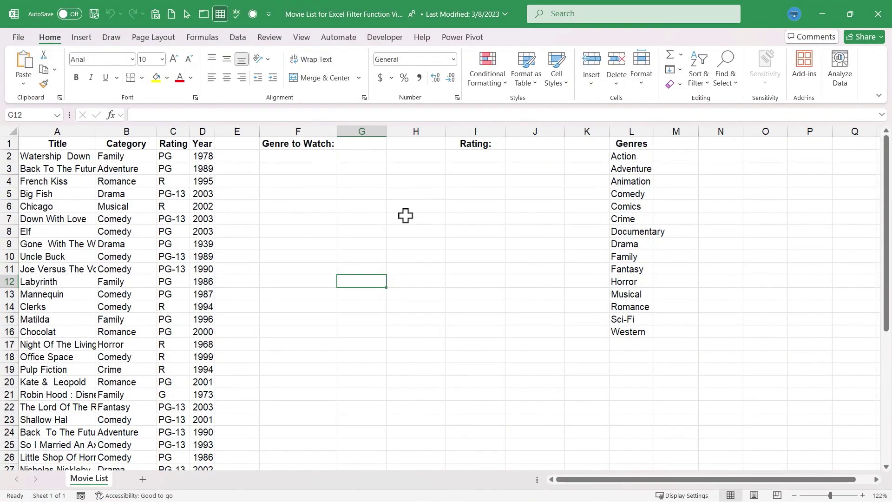
pyautogui.rightClick(89, 483)
pyautogui.click(148, 332)
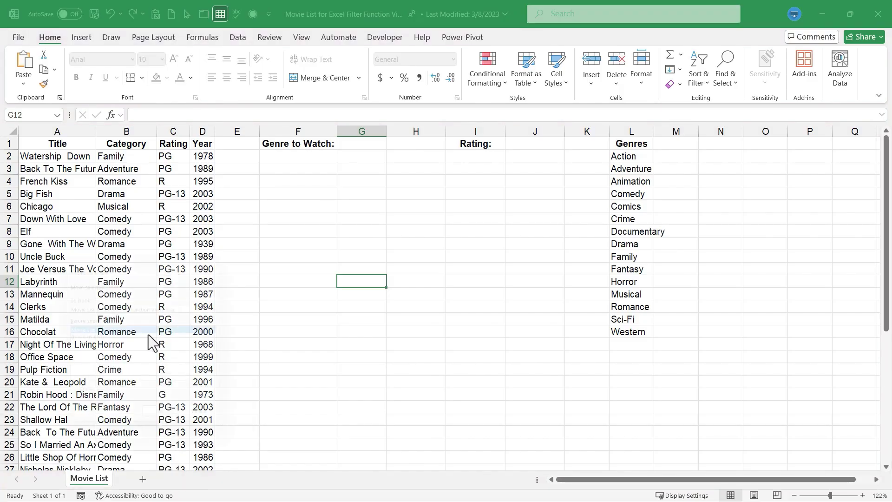
pyautogui.click(178, 306)
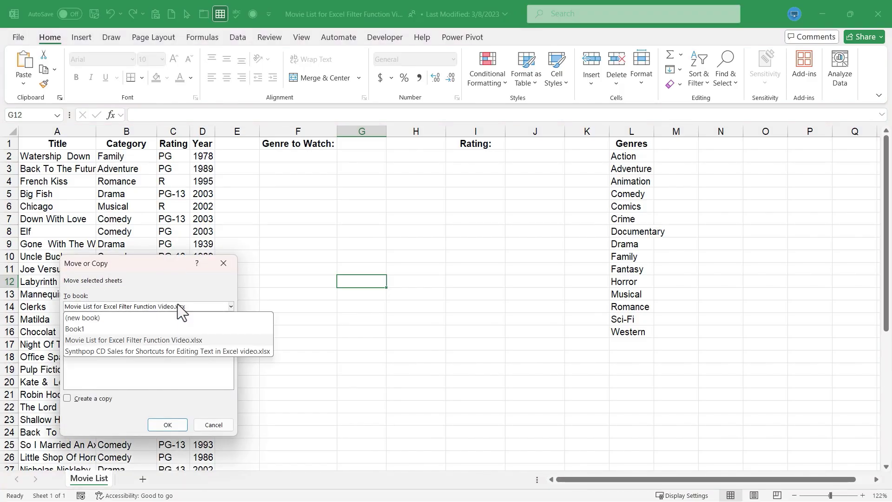
pyautogui.click(132, 332)
pyautogui.click(140, 305)
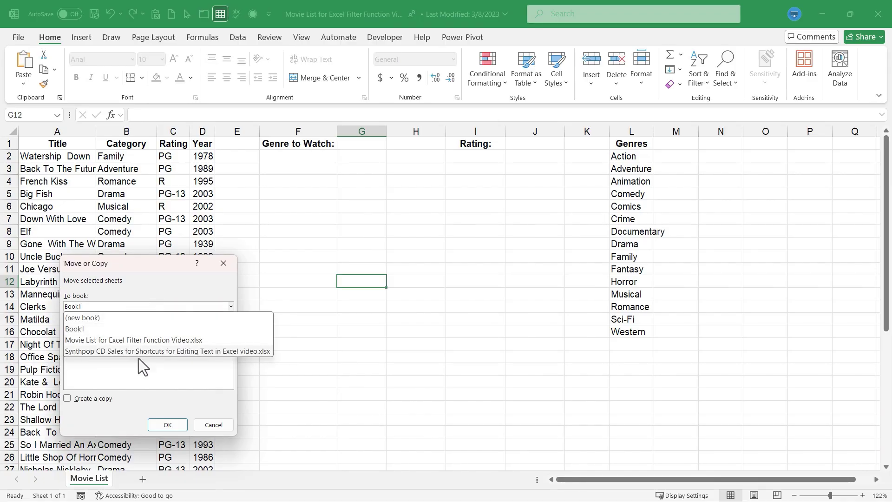
pyautogui.click(105, 329)
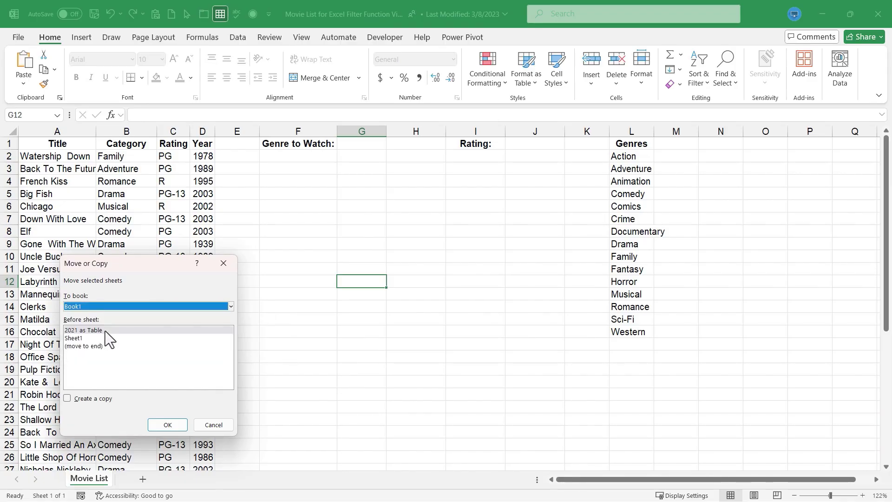
pyautogui.click(68, 399)
pyautogui.click(167, 424)
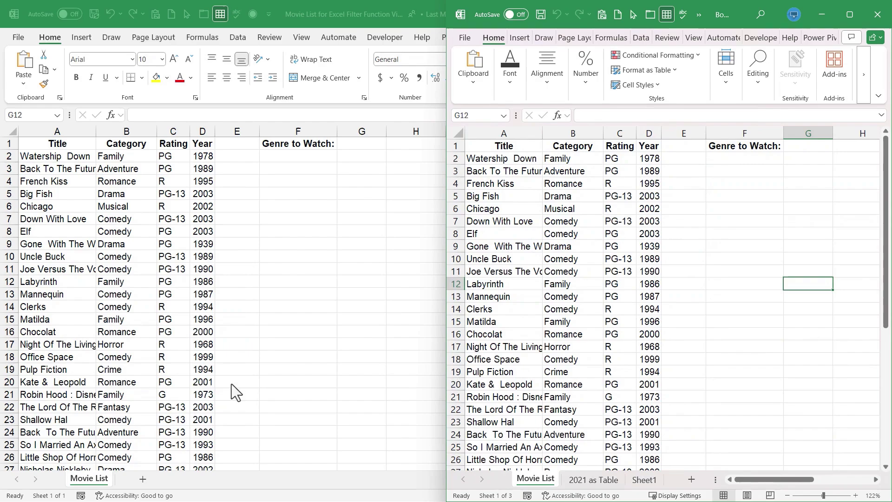
# Review the 2021 as Table and copied Movie List sheets in Book1.
pyautogui.click(592, 483)
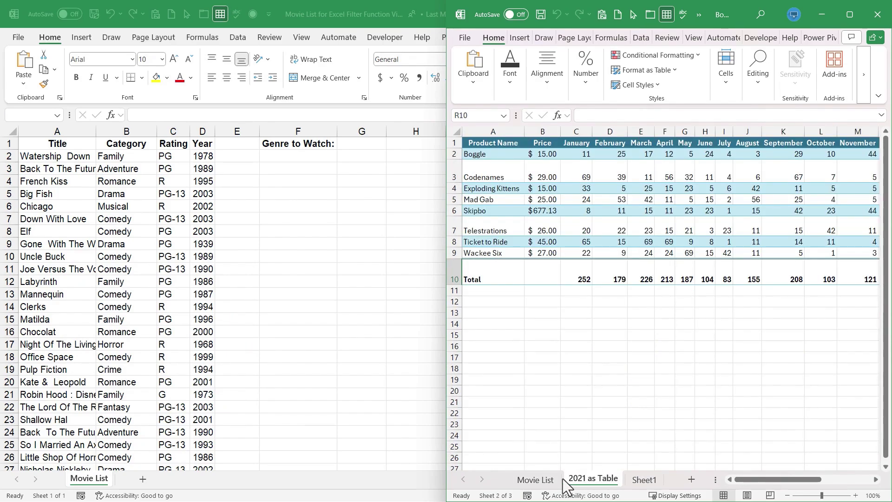
pyautogui.click(543, 483)
pyautogui.click(591, 483)
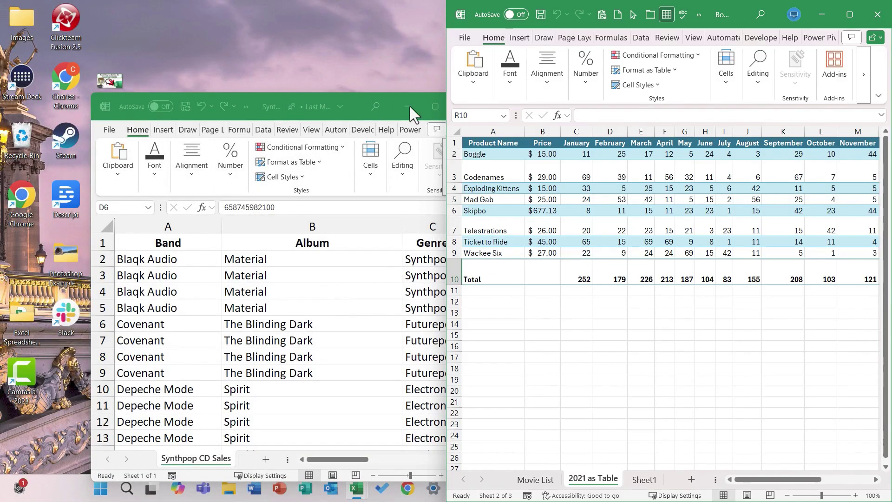
# Maximize the Synthpop CD Sales workbook and copy its sheet into Book1 with Create a copy ticked.
pyautogui.click(434, 107)
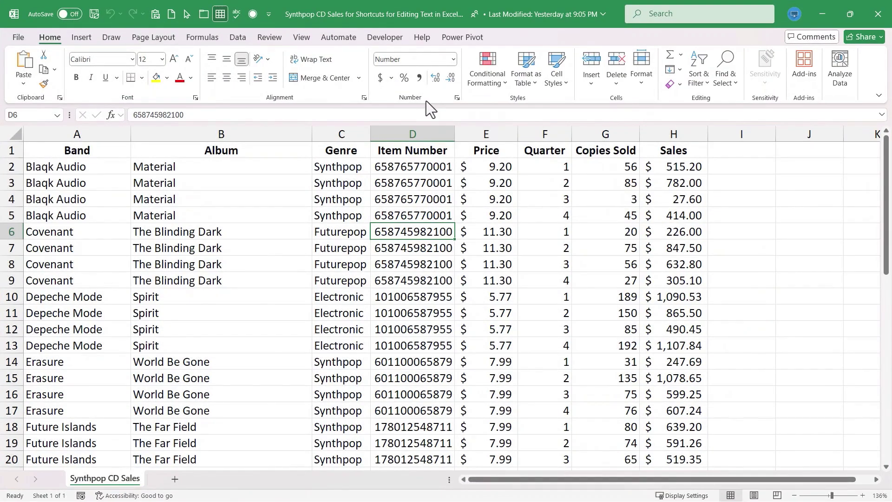
pyautogui.rightClick(115, 478)
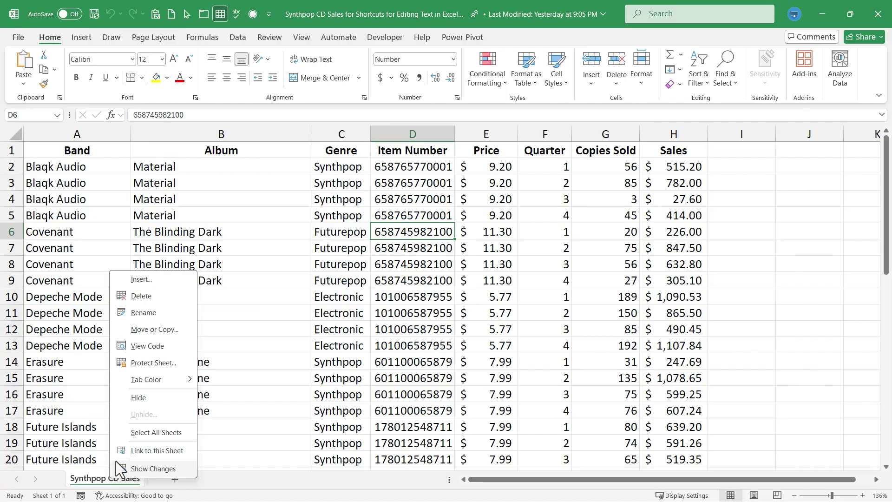
pyautogui.click(166, 334)
pyautogui.click(120, 306)
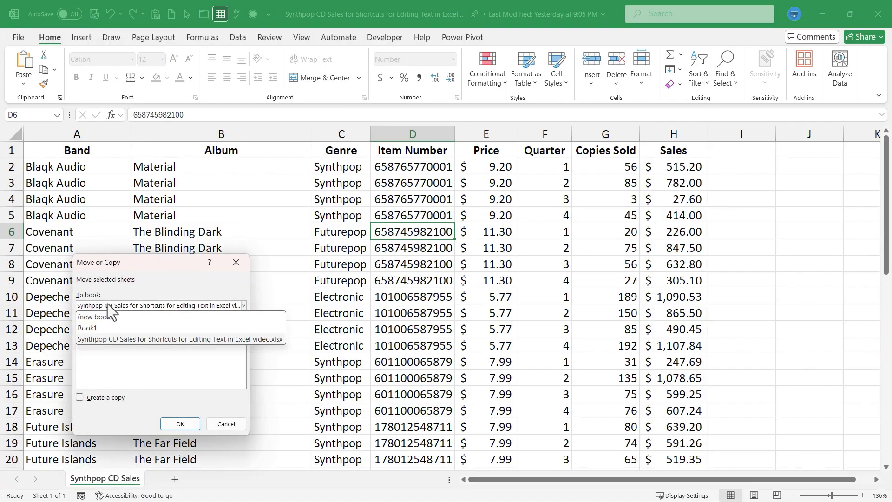
pyautogui.click(85, 330)
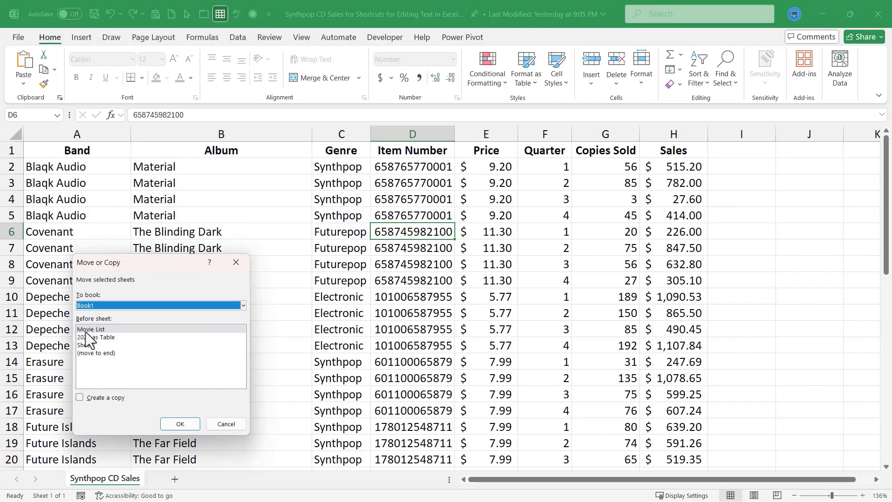
pyautogui.click(79, 398)
pyautogui.click(179, 423)
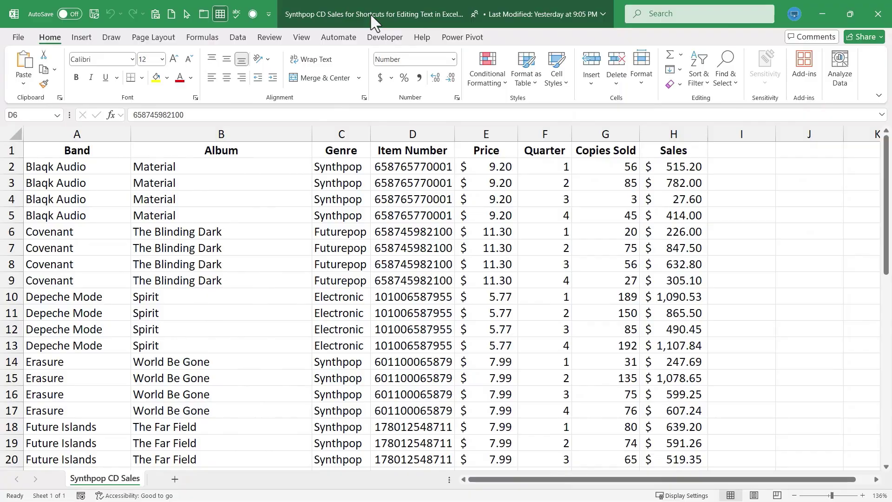
# Close the original Synthpop CD Sales workbook, maximize Book1 and look through its sheet tabs.
pyautogui.click(874, 14)
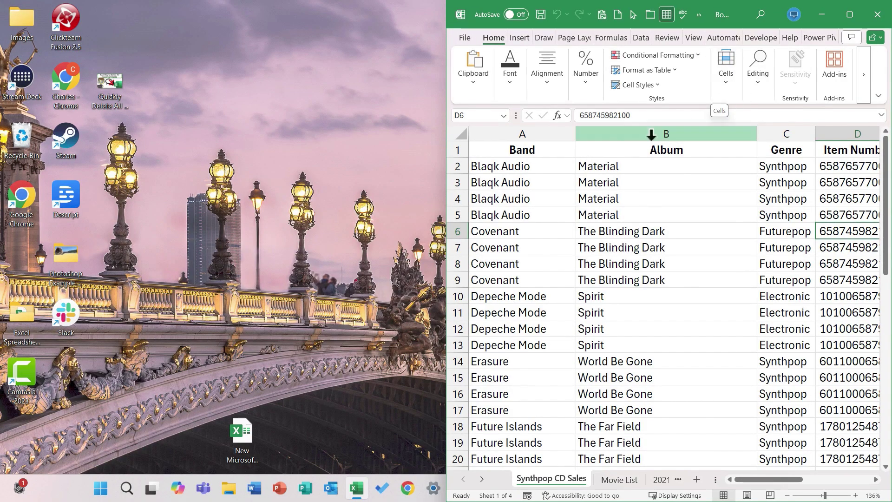
pyautogui.click(848, 15)
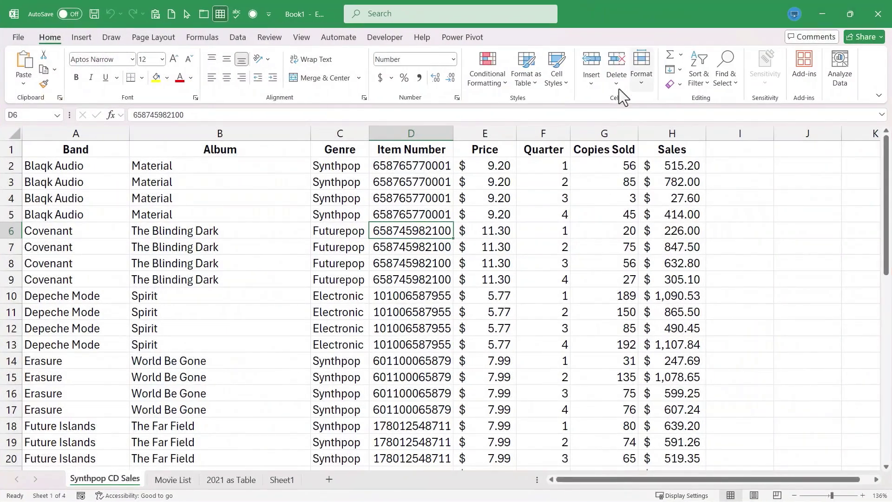
pyautogui.click(184, 483)
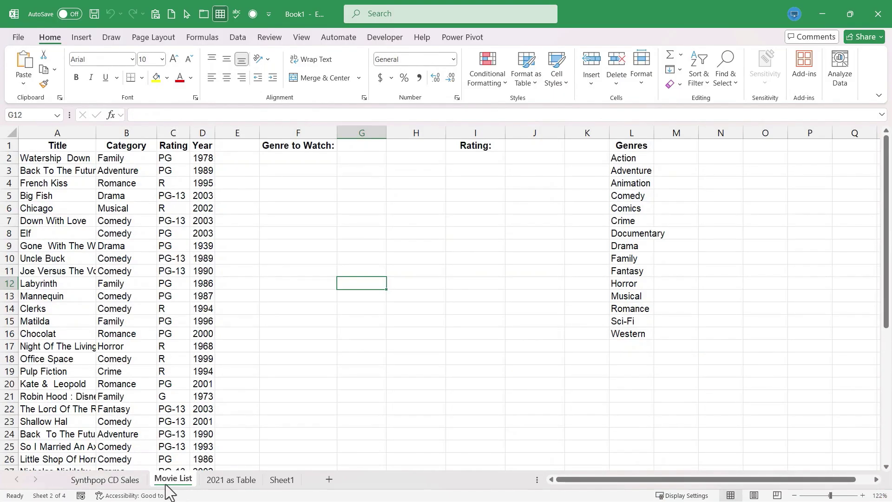
pyautogui.click(224, 482)
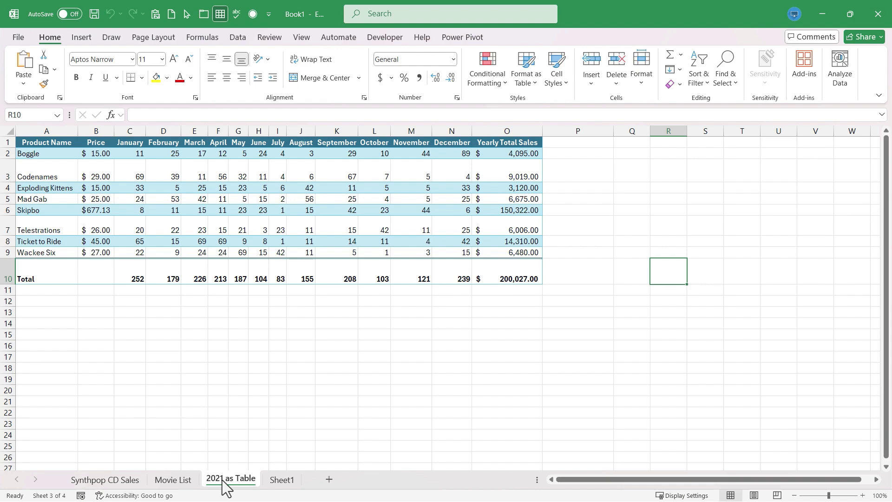
pyautogui.click(173, 480)
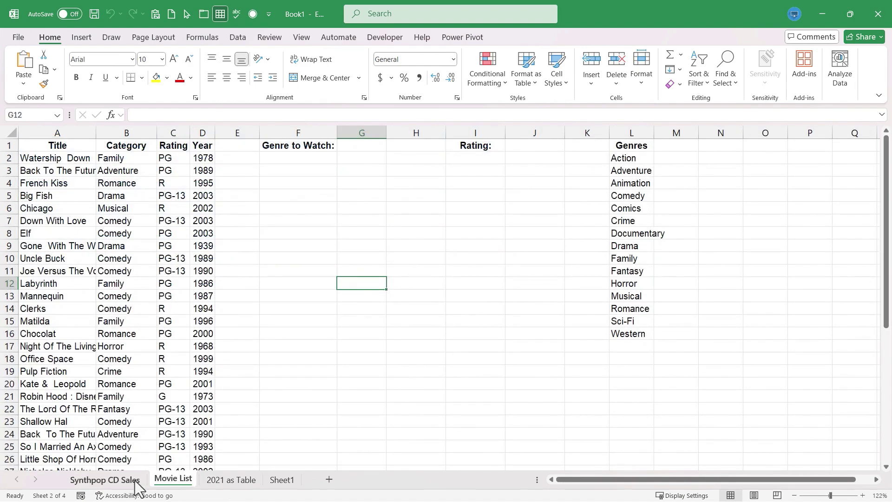
pyautogui.click(134, 481)
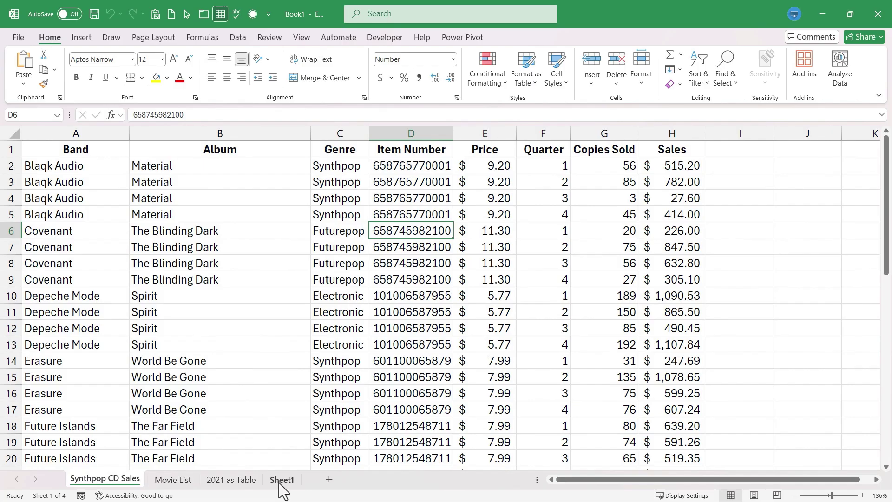
# Delete the blank Sheet1, then review the Synthpop CD Sales, Movie List and 2021 as Table sheets.
pyautogui.rightClick(280, 481)
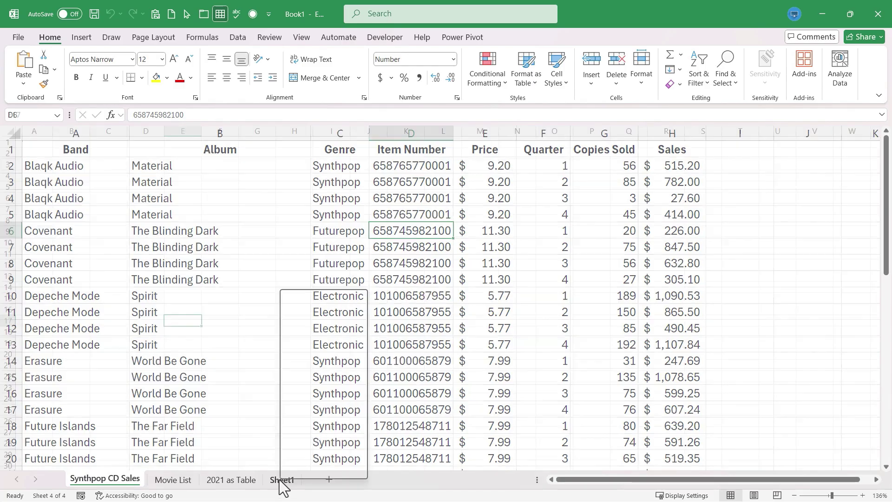
pyautogui.click(320, 316)
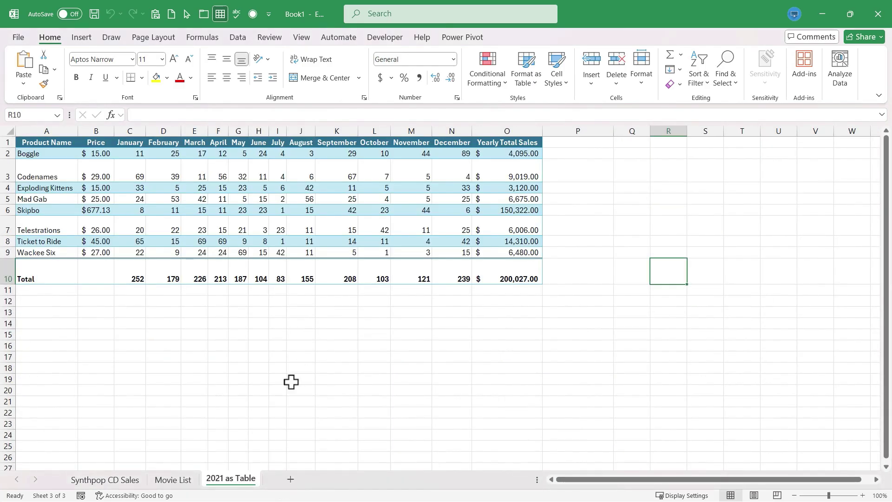
pyautogui.click(110, 483)
pyautogui.click(177, 480)
pyautogui.click(240, 481)
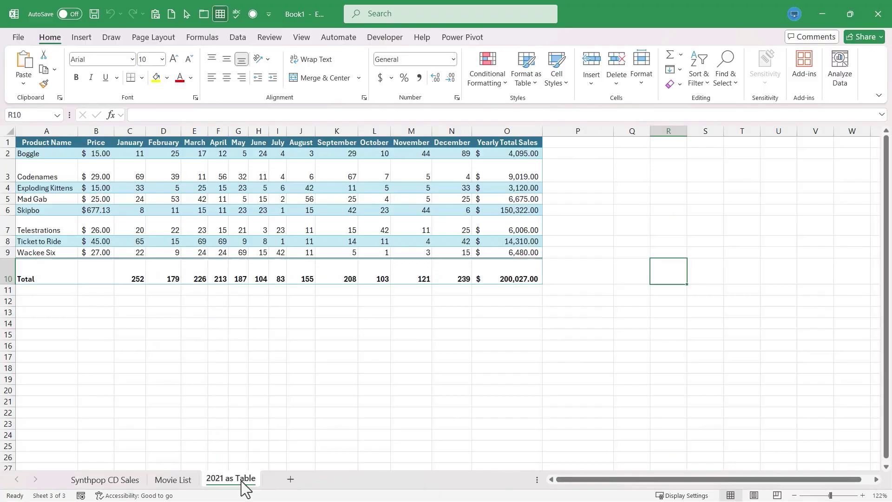
pyautogui.click(135, 480)
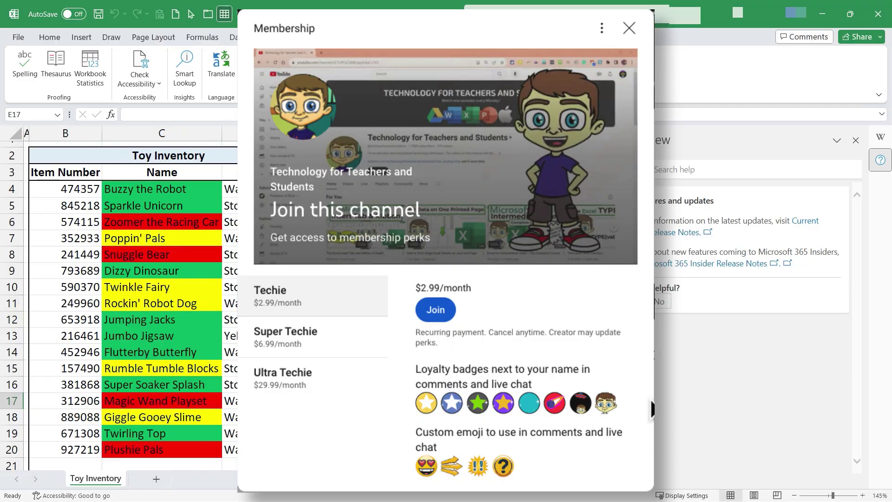
pyautogui.scroll(-3, 563, 349)
pyautogui.scroll(3, 563, 349)
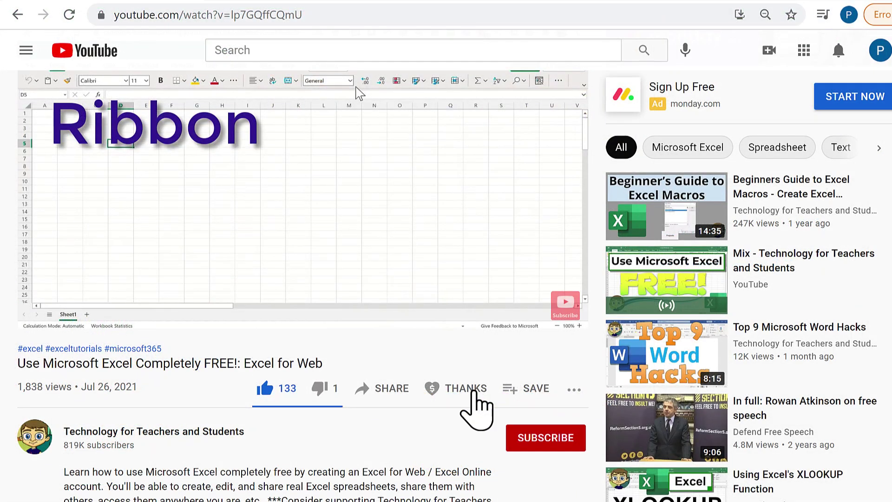
pyautogui.click(468, 390)
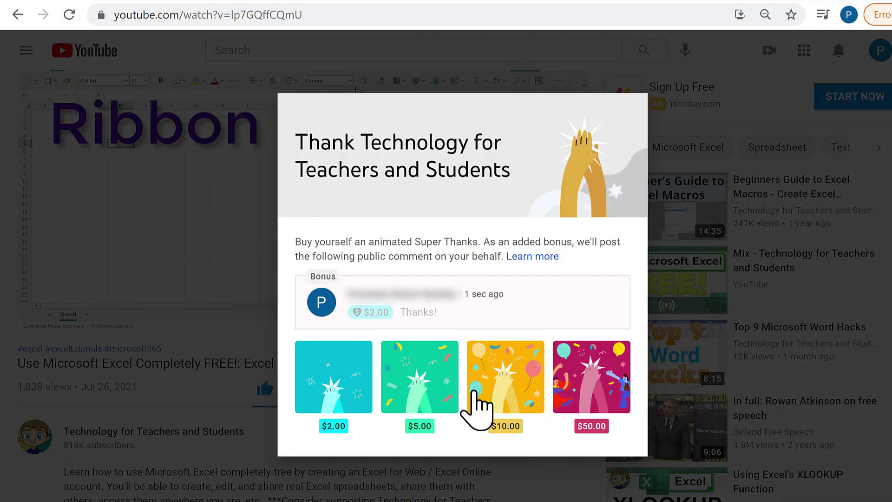